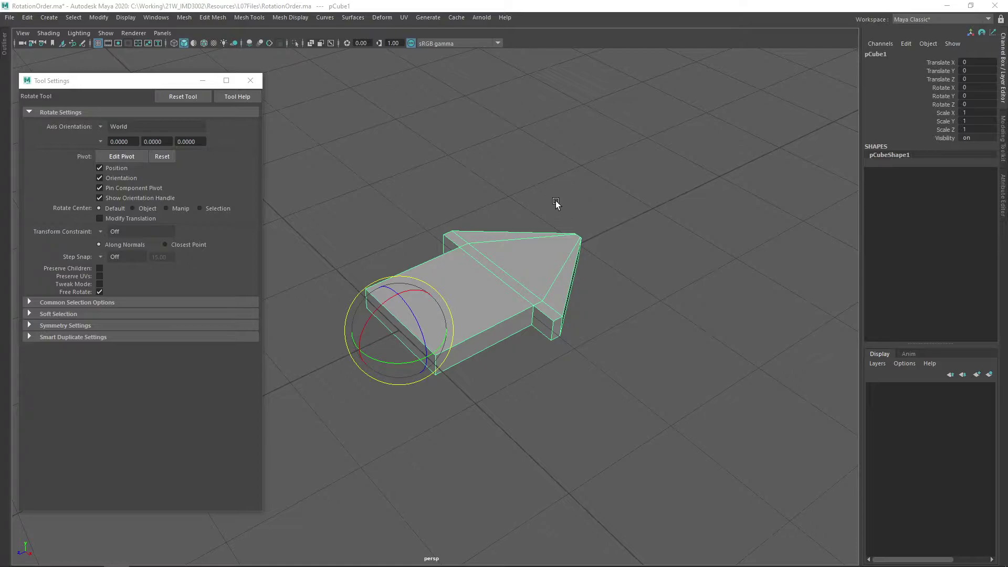
# Rotate pCube1 about X, Y and Z to roughly 92.298, 91.11 and 91.565 degrees
pyautogui.moveTo(522, 209); pyautogui.dragTo(595, 214, button='middle')
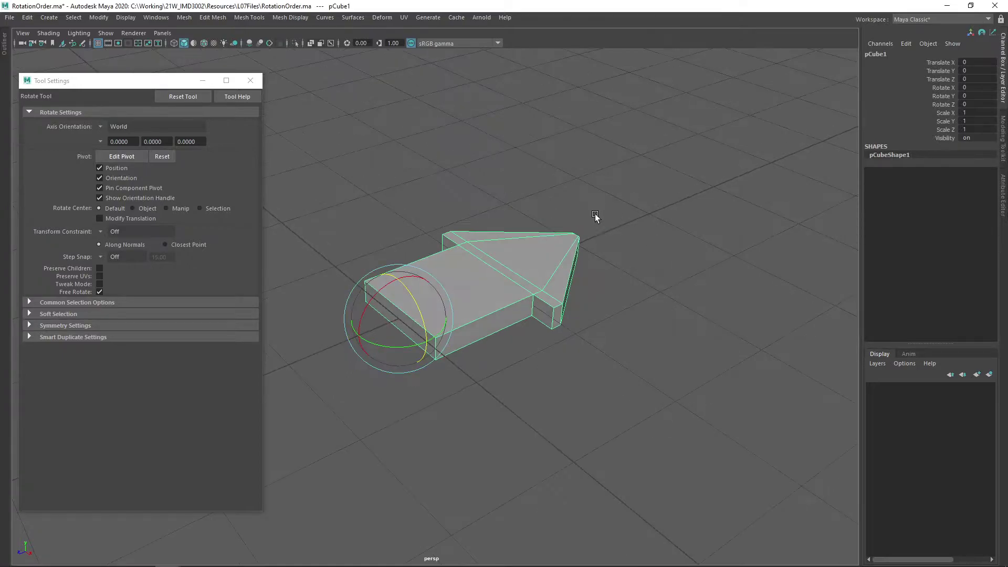
pyautogui.moveTo(565, 199)
pyautogui.keyDown('alt'); pyautogui.mouseDown()
pyautogui.moveTo(522, 231)
pyautogui.moveTo(569, 203)
pyautogui.mouseUp(); pyautogui.keyUp('alt')
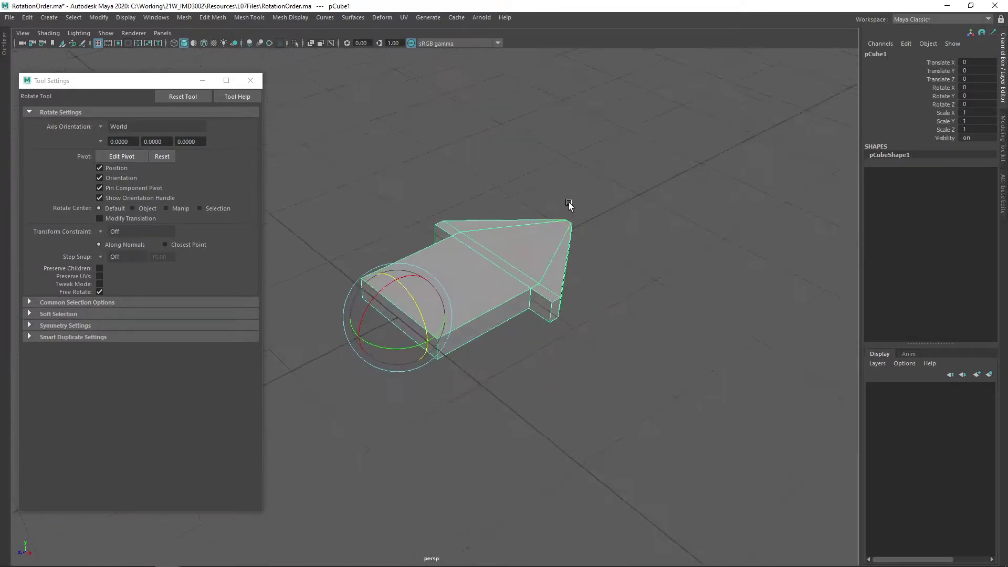
pyautogui.keyDown('alt'); pyautogui.moveTo(408, 197); pyautogui.dragTo(405, 221); pyautogui.keyUp('alt')
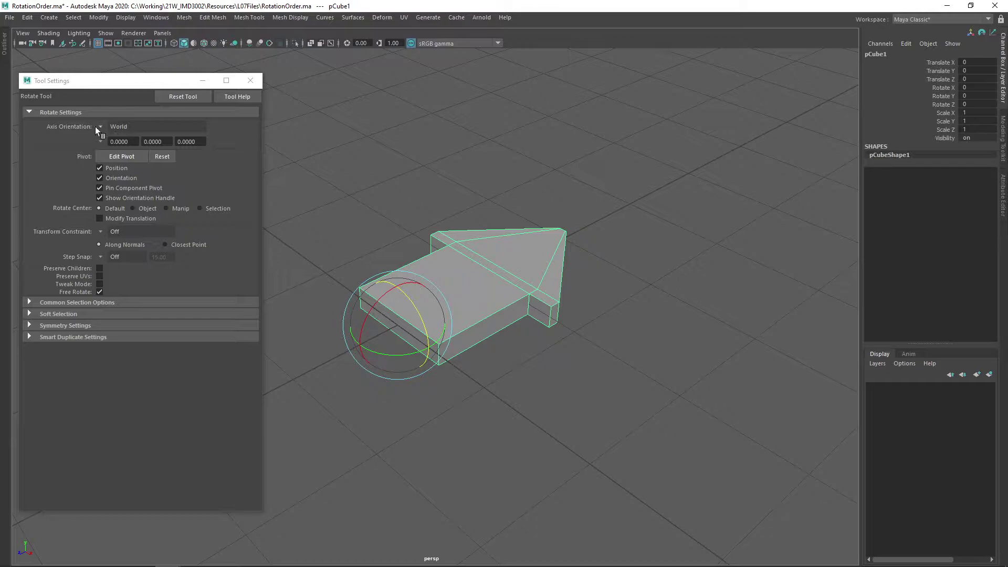
pyautogui.click(601, 336)
pyautogui.click(428, 313)
pyautogui.moveTo(373, 308); pyautogui.dragTo(365, 410)
pyautogui.keyDown('alt'); pyautogui.moveTo(366, 409); pyautogui.dragTo(651, 219); pyautogui.keyUp('alt')
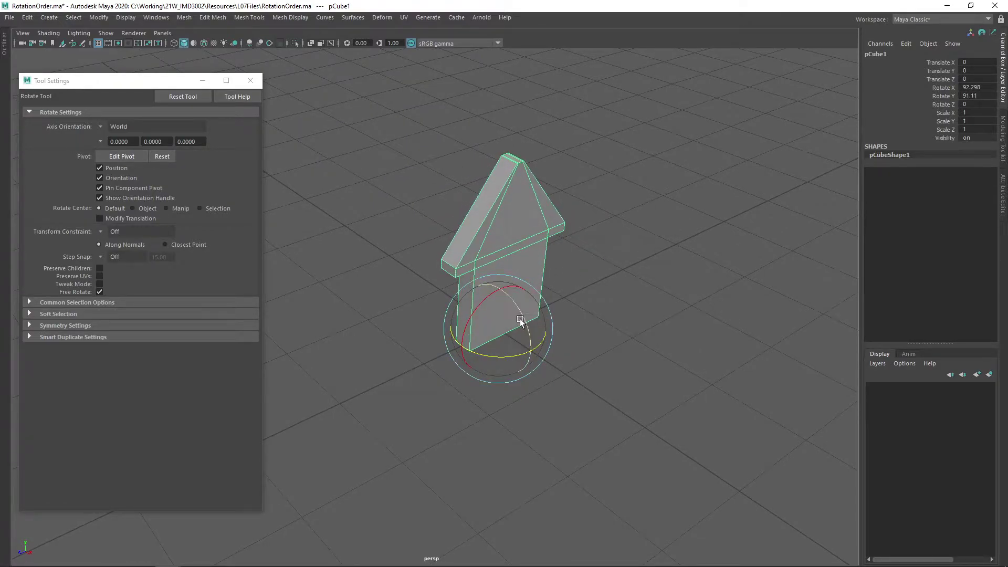
pyautogui.moveTo(522, 320); pyautogui.dragTo(337, 163)
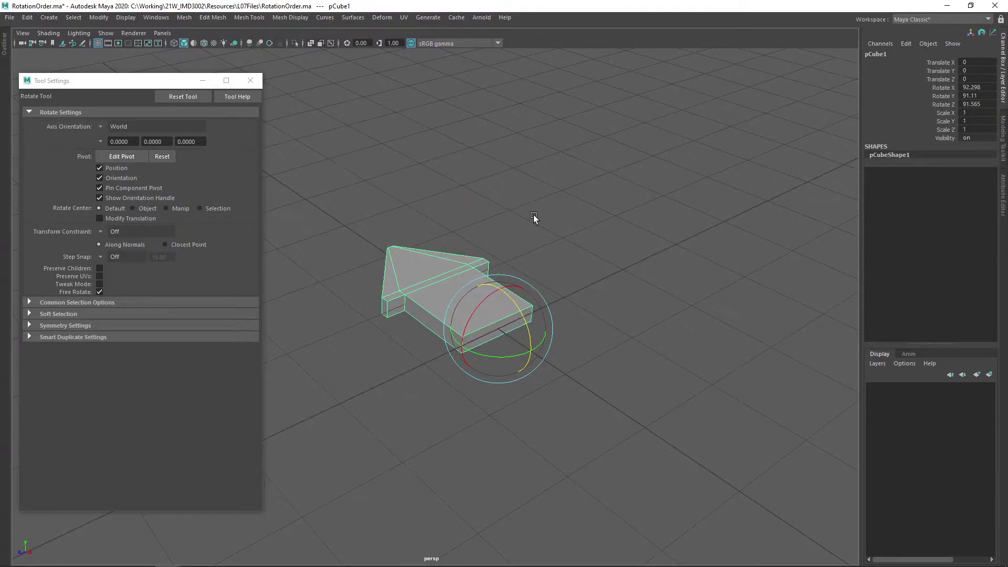
pyautogui.keyDown('alt'); pyautogui.moveTo(462, 282); pyautogui.dragTo(579, 259); pyautogui.keyUp('alt')
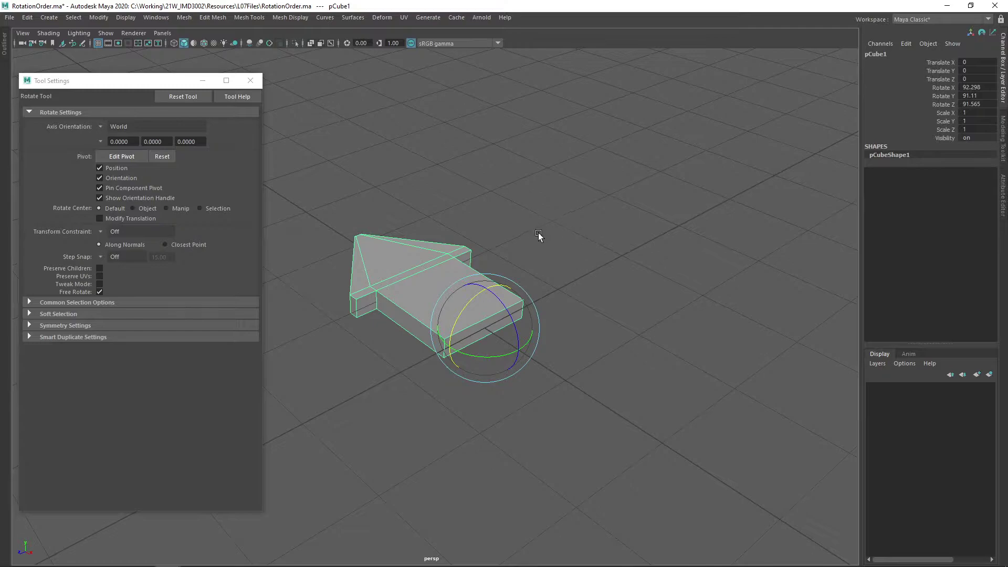
# Set the copy's Rotate X, Y and Z channels to 0
pyautogui.keyDown('alt'); pyautogui.moveTo(538, 229); pyautogui.dragTo(541, 231); pyautogui.keyUp('alt')
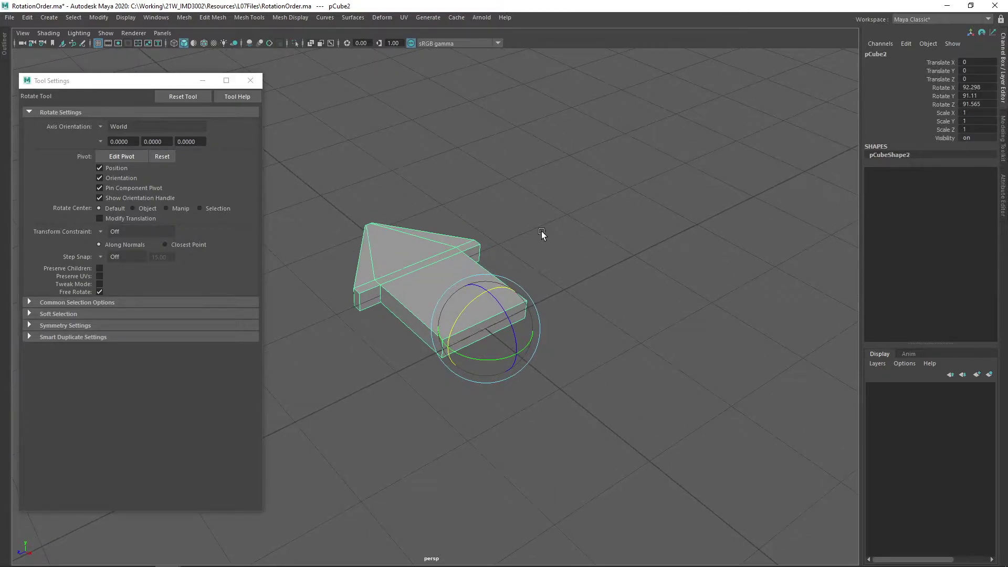
pyautogui.moveTo(972, 88); pyautogui.dragTo(974, 105)
pyautogui.write('0')
pyautogui.press('Return')
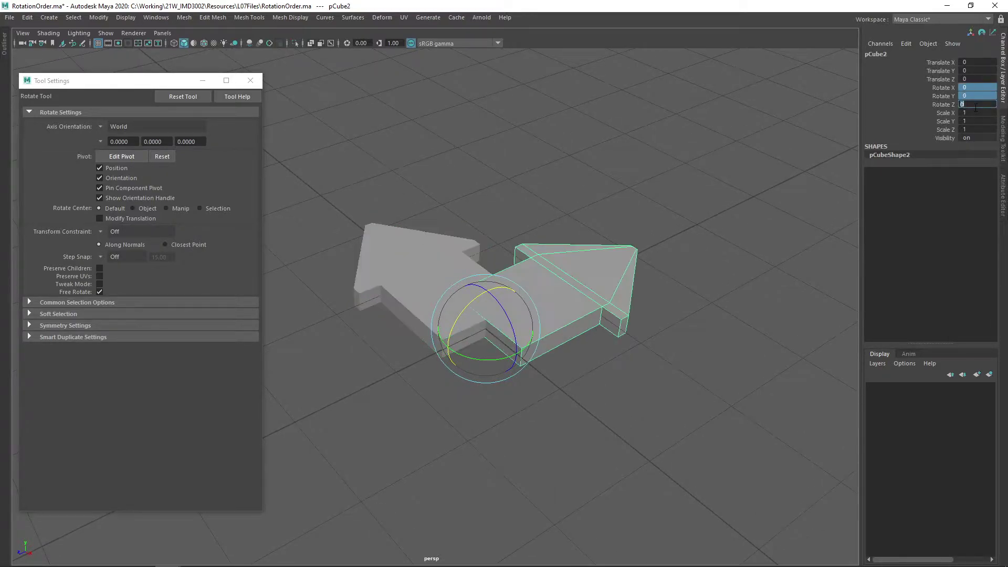
# Spin the copy freely to about X 90.06, Y -3.113, Z 181.017, pointing downward
pyautogui.keyDown('alt'); pyautogui.moveTo(683, 163); pyautogui.dragTo(648, 231); pyautogui.keyUp('alt')
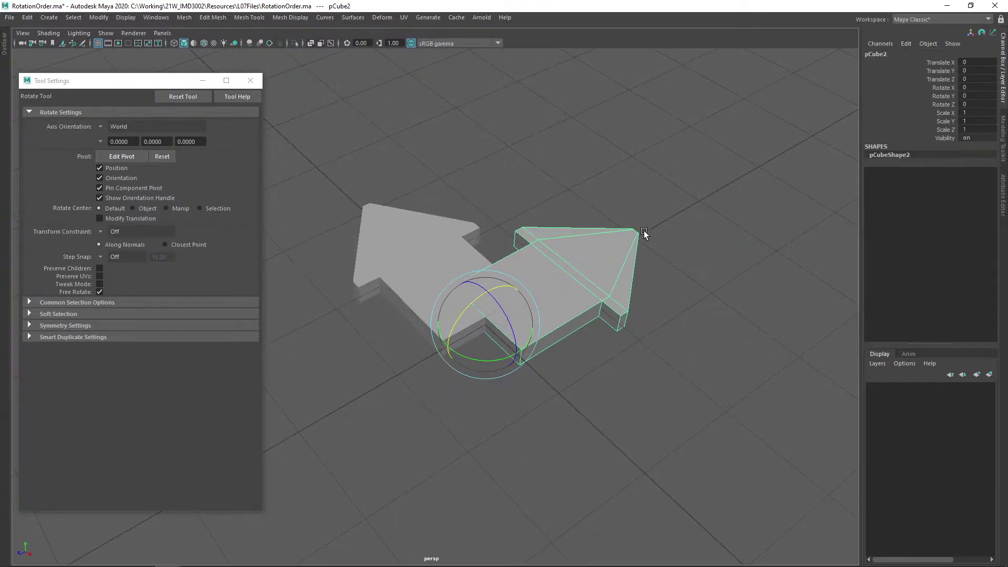
pyautogui.keyDown('alt'); pyautogui.moveTo(642, 231); pyautogui.dragTo(617, 239); pyautogui.keyUp('alt')
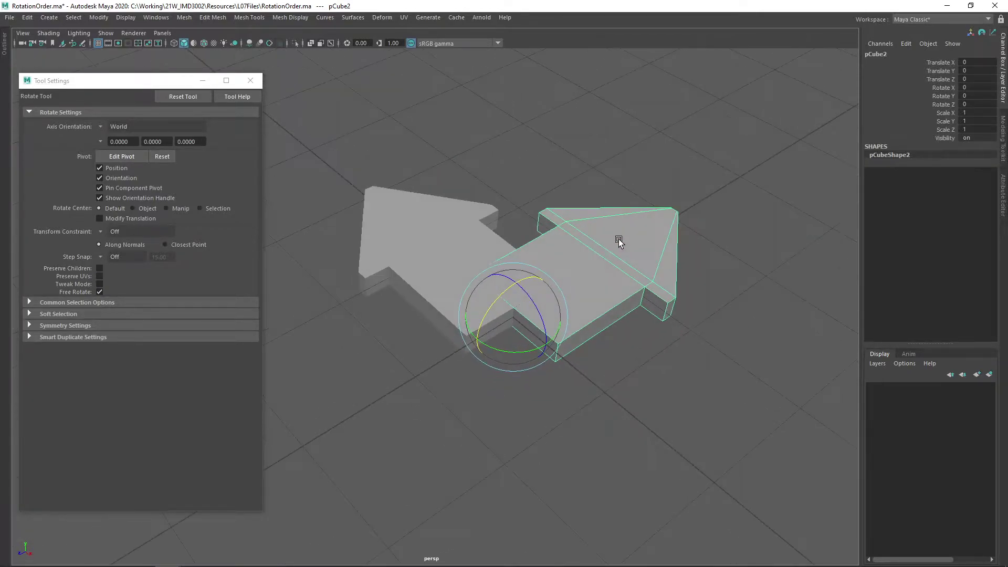
pyautogui.moveTo(543, 321); pyautogui.dragTo(595, 304)
pyautogui.moveTo(495, 310)
pyautogui.mouseDown()
pyautogui.moveTo(481, 313)
pyautogui.moveTo(474, 348)
pyautogui.moveTo(550, 398)
pyautogui.moveTo(490, 399)
pyautogui.moveTo(504, 398)
pyautogui.mouseUp()
pyautogui.moveTo(544, 325); pyautogui.dragTo(495, 156)
pyautogui.keyDown('alt'); pyautogui.moveTo(585, 223); pyautogui.dragTo(534, 296); pyautogui.keyUp('alt')
pyautogui.click(623, 240)
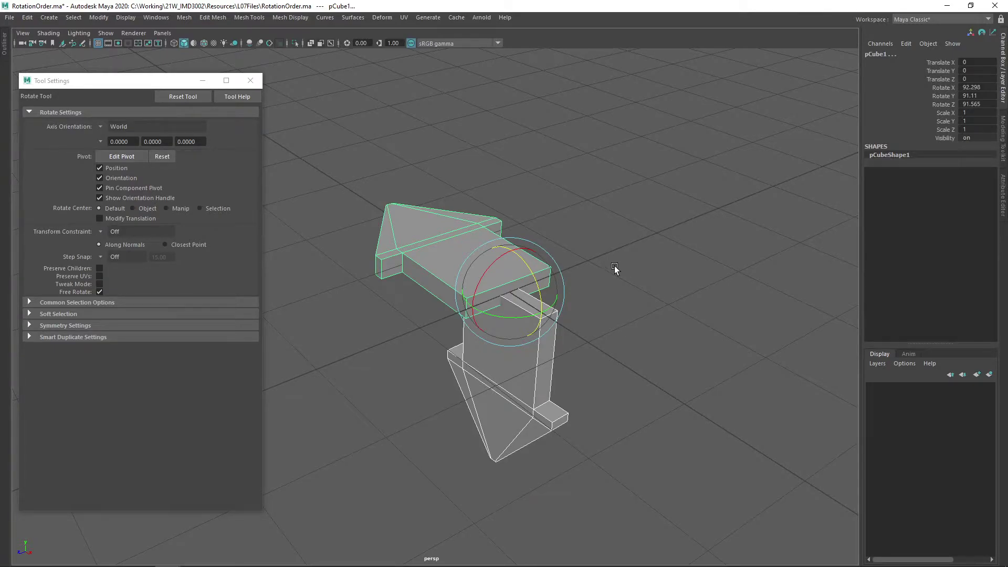
# Select the original arrow to check its rotation values, then clear the selection
pyautogui.click(614, 266)
pyautogui.moveTo(597, 264); pyautogui.dragTo(388, 339)
pyautogui.click(607, 222)
# Delete pCube2, then select pCube1's three Rotate channels in the Channel Box
pyautogui.click(512, 362)
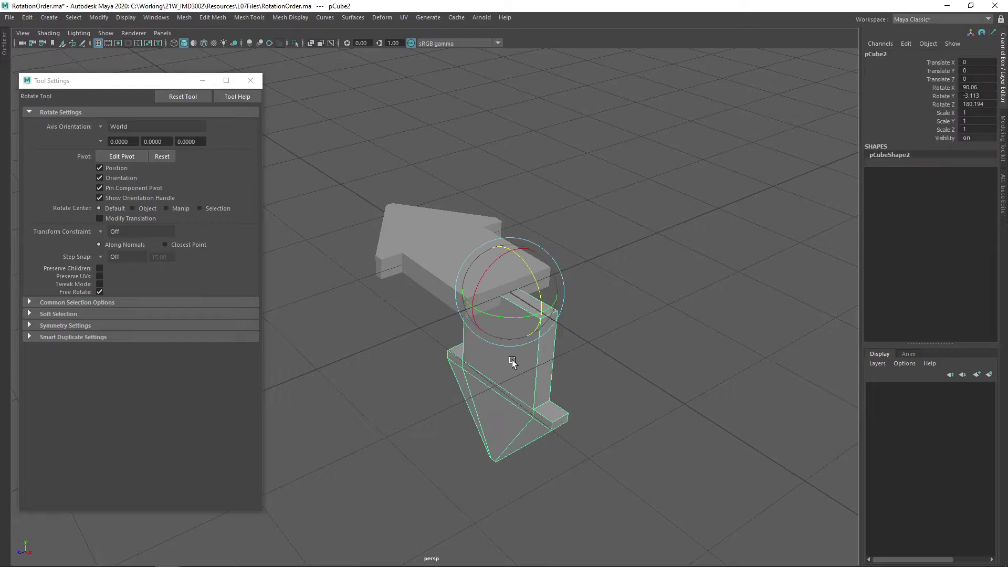
pyautogui.press('Delete')
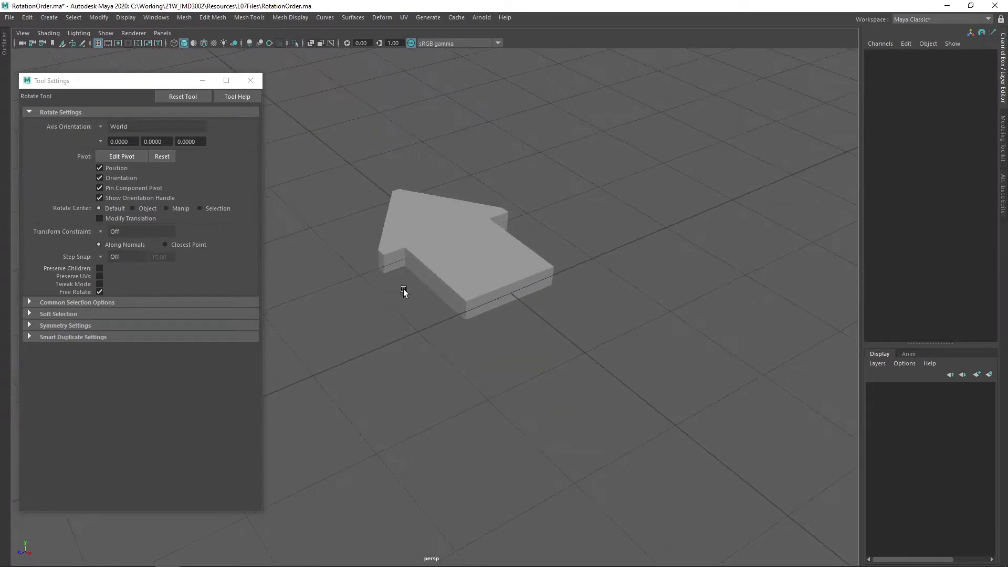
pyautogui.click(493, 282)
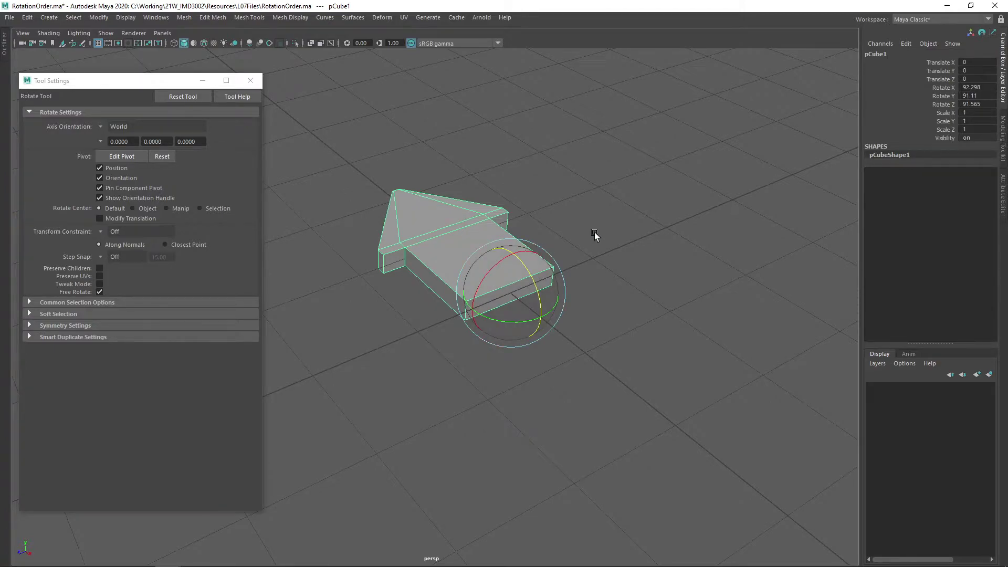
pyautogui.moveTo(981, 87); pyautogui.dragTo(984, 105)
# Zero pCube1's rotation on all three axes and set the Rotate Tool axis orientation to Gimbal
pyautogui.write('0')
pyautogui.press('Return')
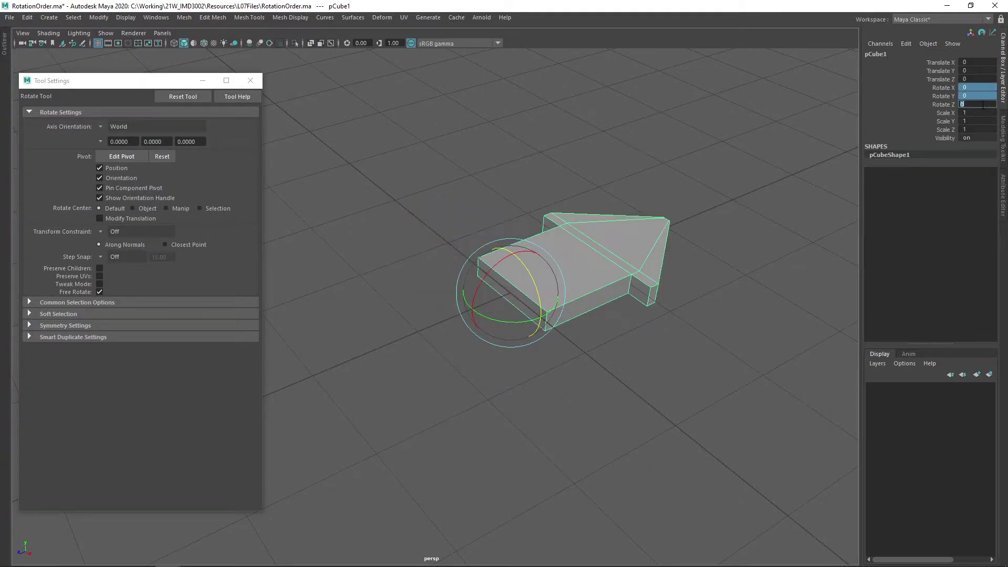
pyautogui.click(103, 128)
pyautogui.click(128, 168)
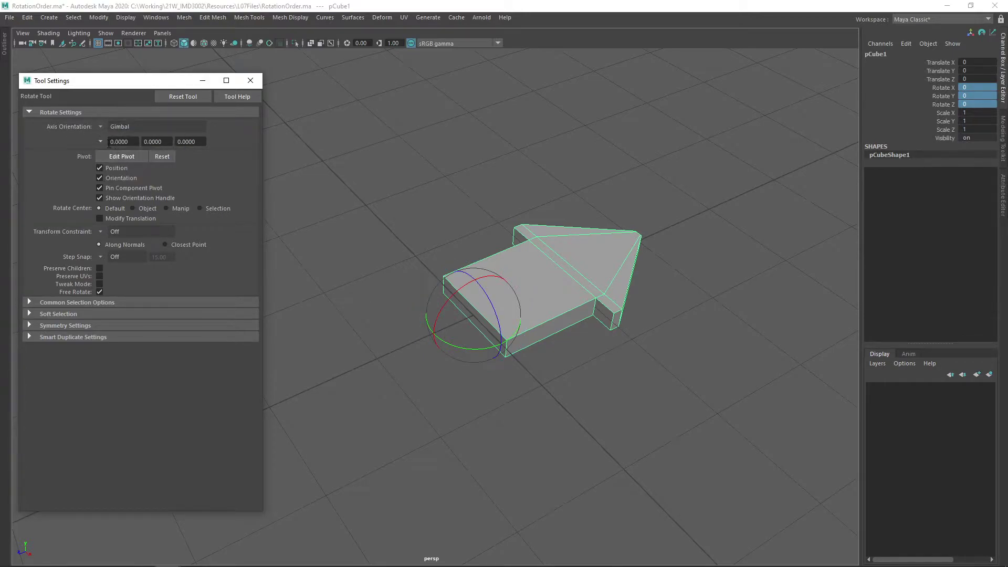
pyautogui.keyDown('alt'); pyautogui.moveTo(530, 199); pyautogui.dragTo(457, 231); pyautogui.keyUp('alt')
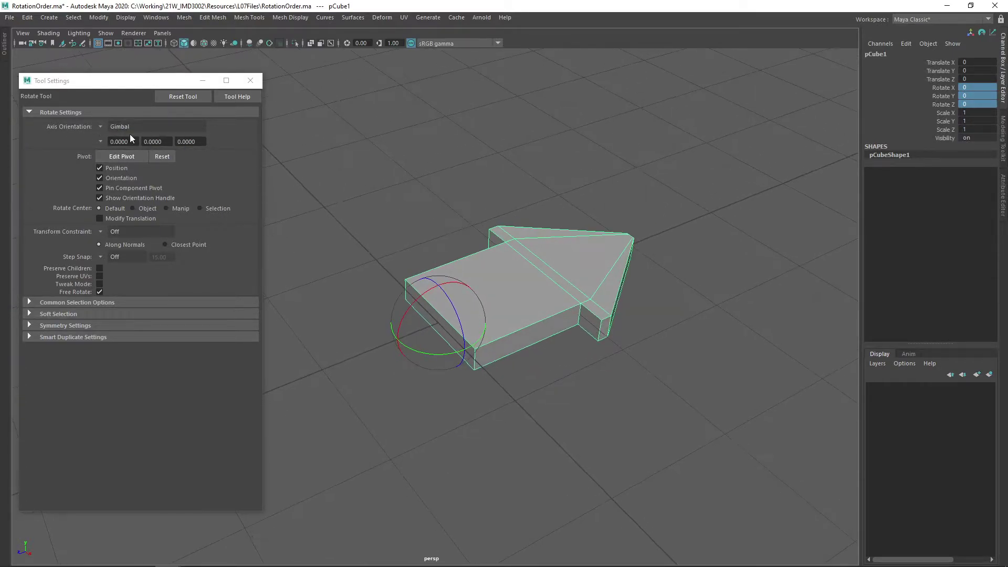
pyautogui.keyDown('alt'); pyautogui.moveTo(492, 294); pyautogui.dragTo(521, 292); pyautogui.keyUp('alt')
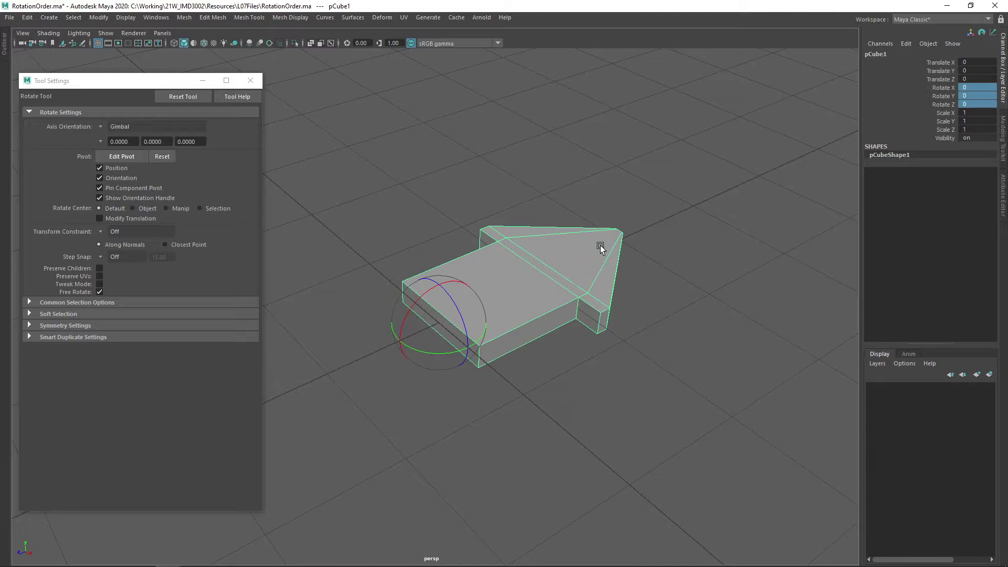
pyautogui.keyDown('alt'); pyautogui.moveTo(594, 311); pyautogui.dragTo(605, 267); pyautogui.keyUp('alt')
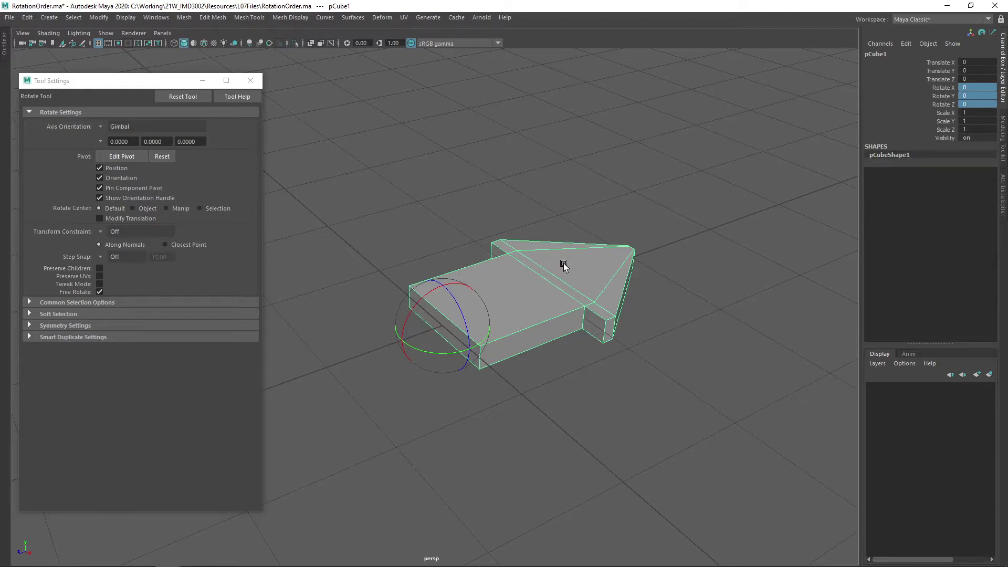
pyautogui.keyDown('alt'); pyautogui.moveTo(559, 270); pyautogui.dragTo(525, 273); pyautogui.keyUp('alt')
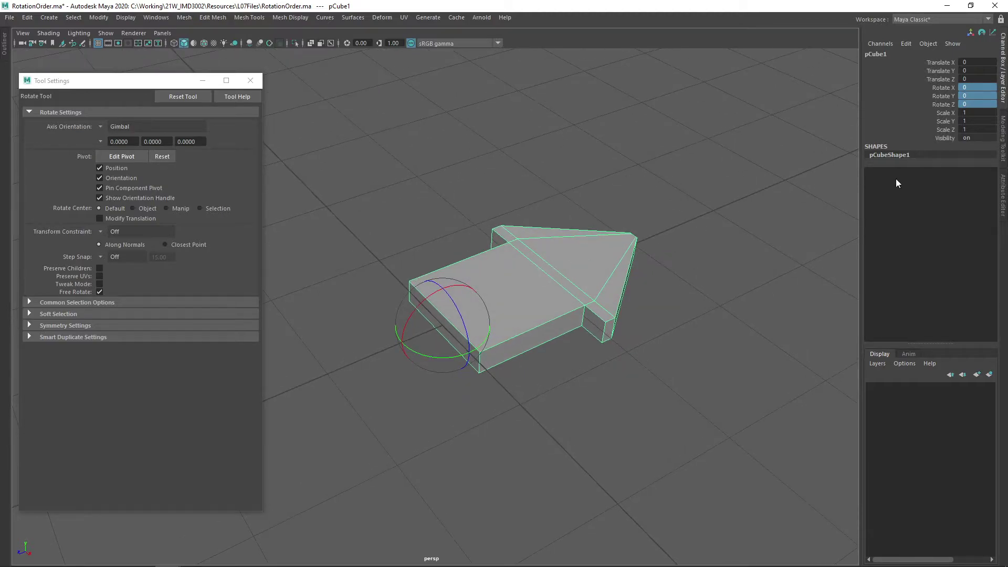
pyautogui.click(1003, 196)
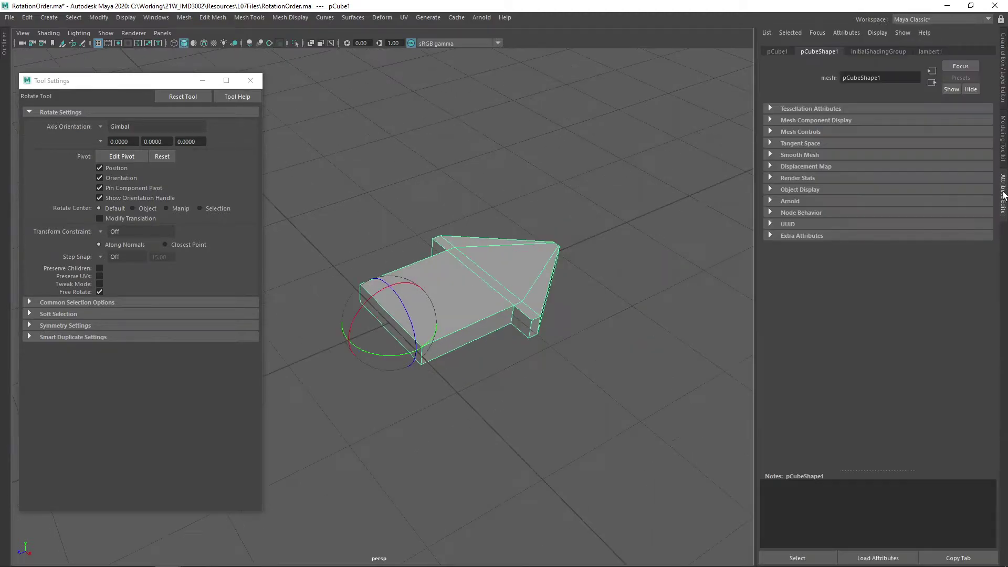
pyautogui.click(775, 51)
pyautogui.moveTo(533, 162); pyautogui.dragTo(334, 342)
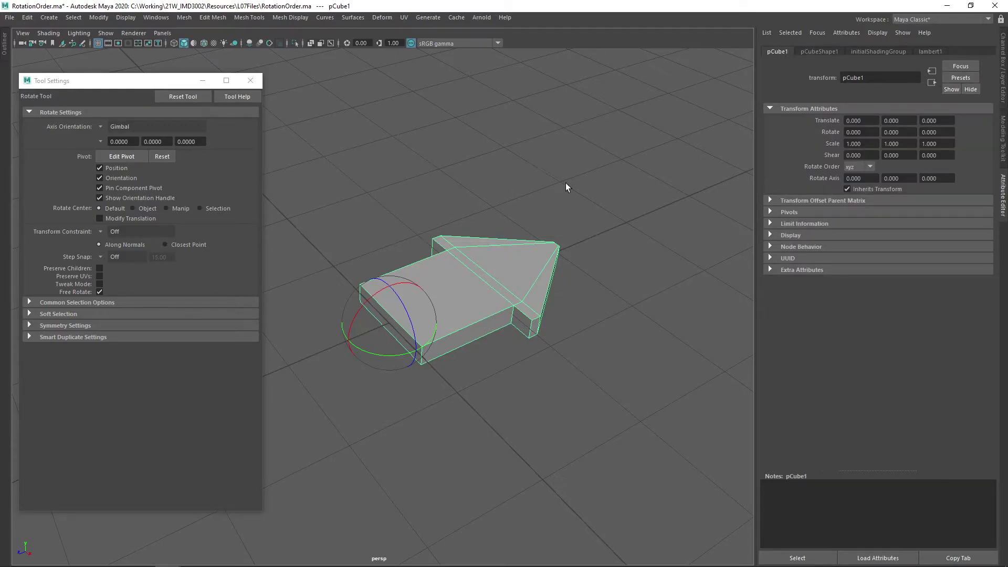
pyautogui.scroll(1, 569, 181)
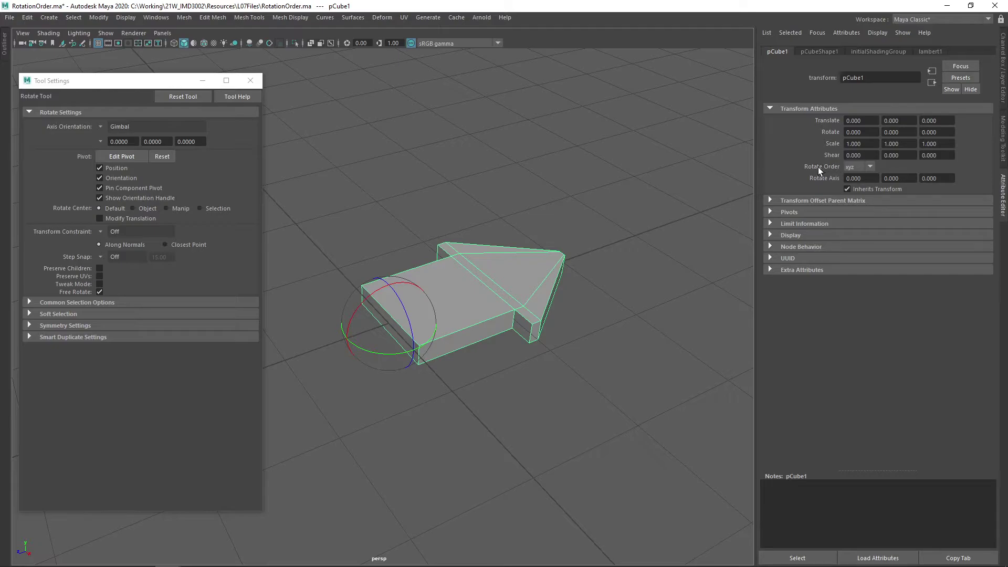
pyautogui.scroll(2, 510, 346)
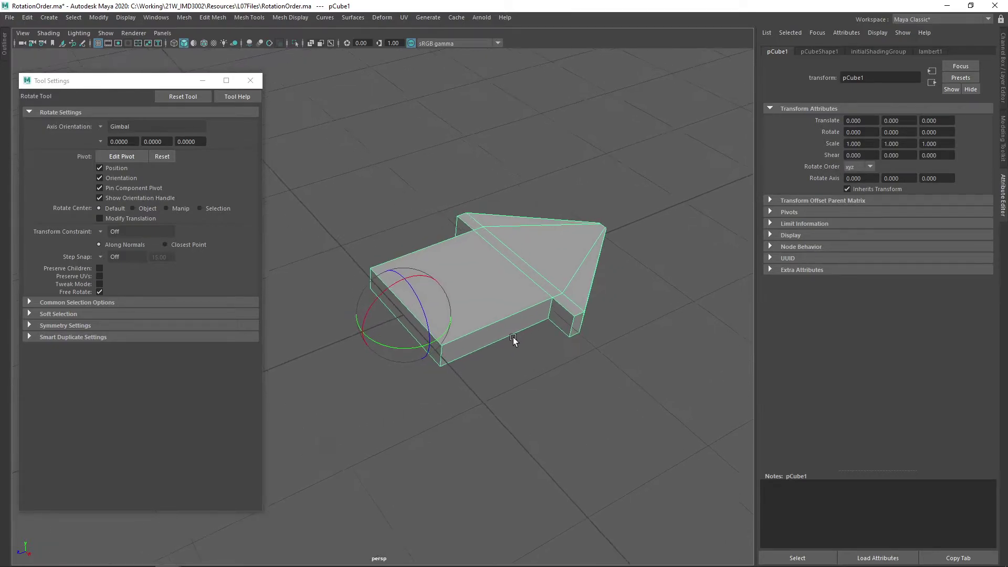
pyautogui.scroll(1, 504, 334)
pyautogui.moveTo(444, 317); pyautogui.dragTo(634, 261)
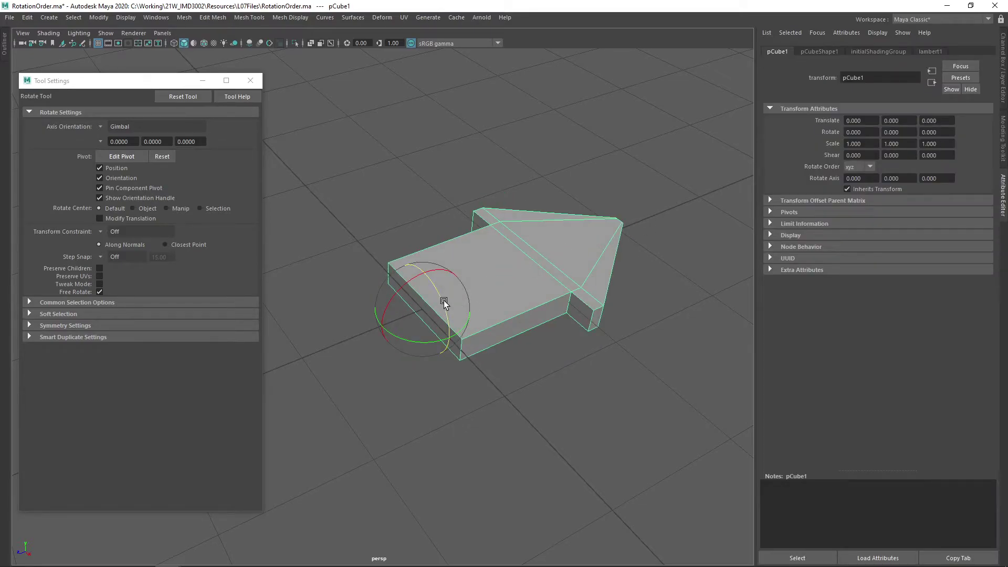
pyautogui.moveTo(443, 298); pyautogui.dragTo(536, 277)
pyautogui.hotkey('ctrl', 'z')
pyautogui.moveTo(417, 342)
pyautogui.mouseDown()
pyautogui.moveTo(456, 346)
pyautogui.moveTo(421, 345)
pyautogui.moveTo(429, 348)
pyautogui.mouseUp()
pyautogui.hotkey('ctrl', 'z')
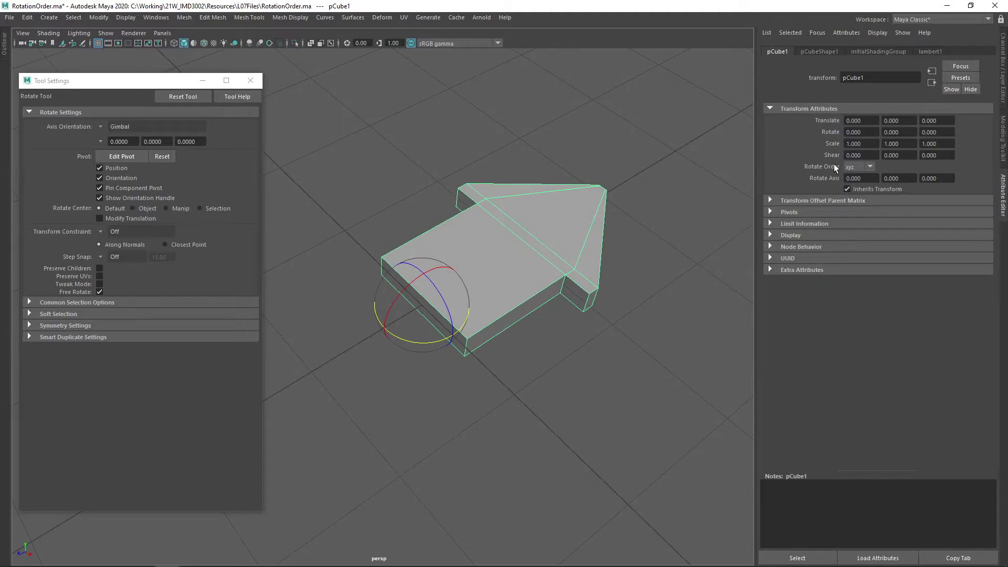
pyautogui.keyDown('alt'); pyautogui.moveTo(704, 172); pyautogui.dragTo(349, 336); pyautogui.keyUp('alt')
pyautogui.keyDown('alt'); pyautogui.moveTo(509, 232); pyautogui.dragTo(599, 299); pyautogui.keyUp('alt')
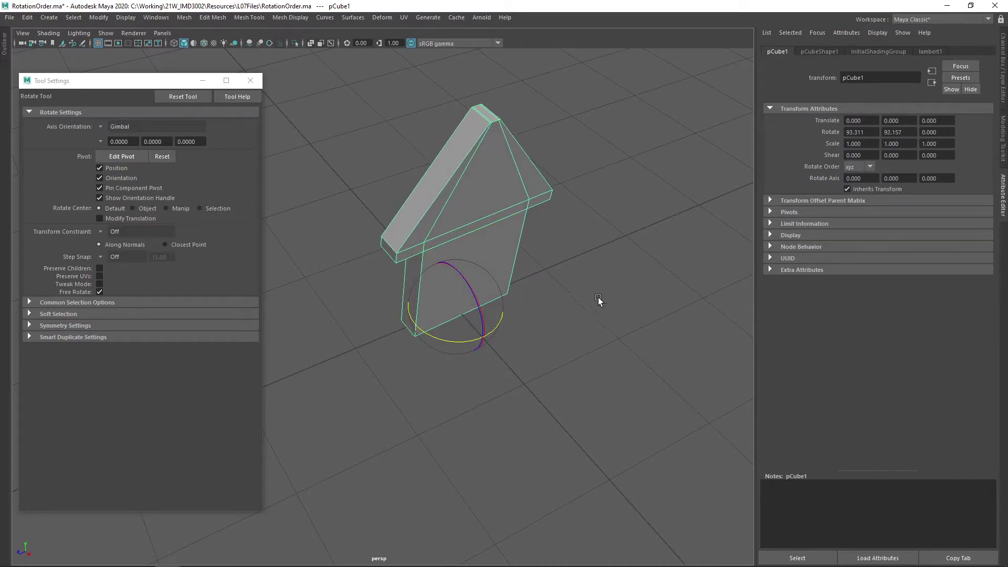
pyautogui.moveTo(474, 304); pyautogui.dragTo(360, 180)
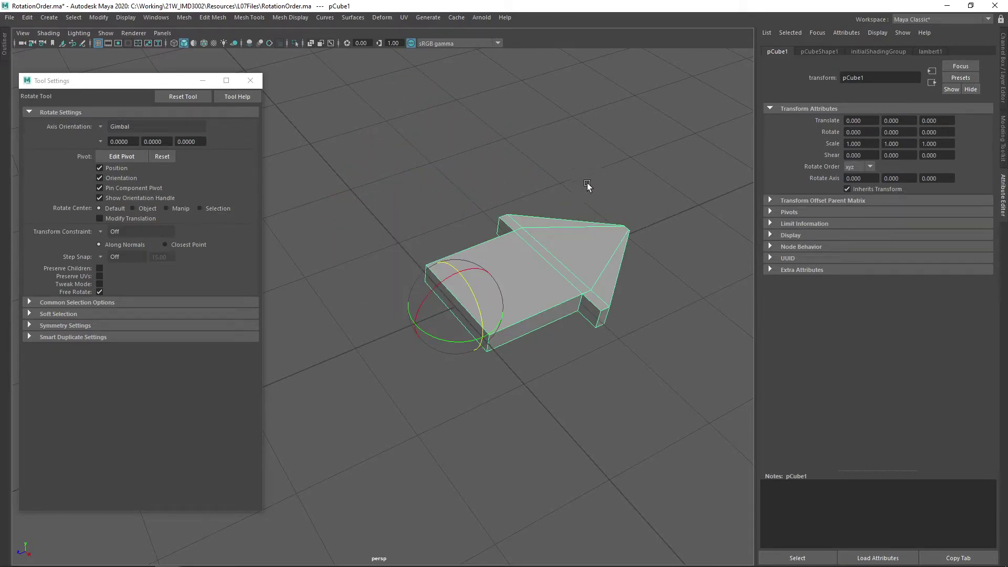
pyautogui.keyDown('alt'); pyautogui.moveTo(587, 187); pyautogui.dragTo(526, 201); pyautogui.keyUp('alt')
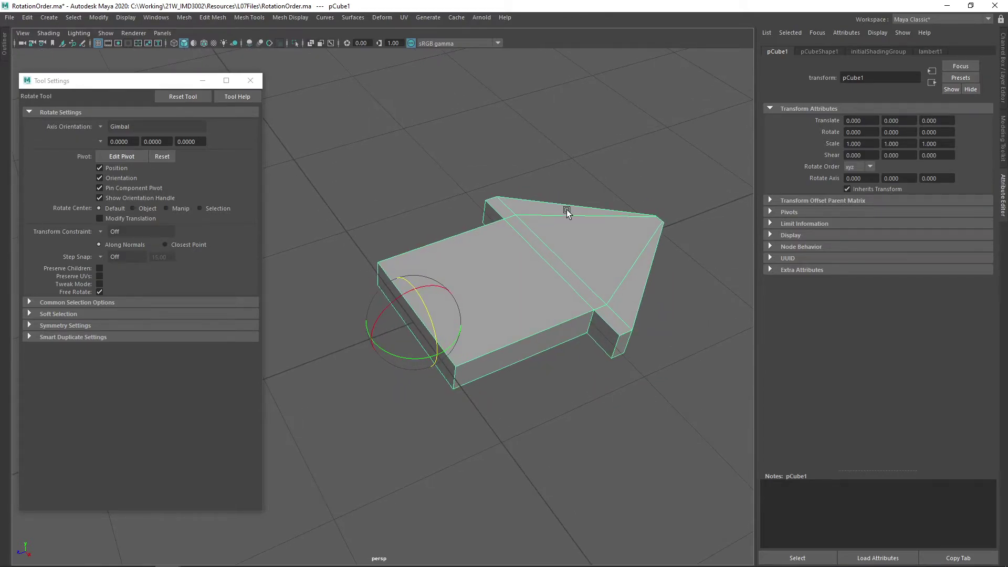
pyautogui.keyDown('alt'); pyautogui.moveTo(560, 229); pyautogui.dragTo(544, 237); pyautogui.keyUp('alt')
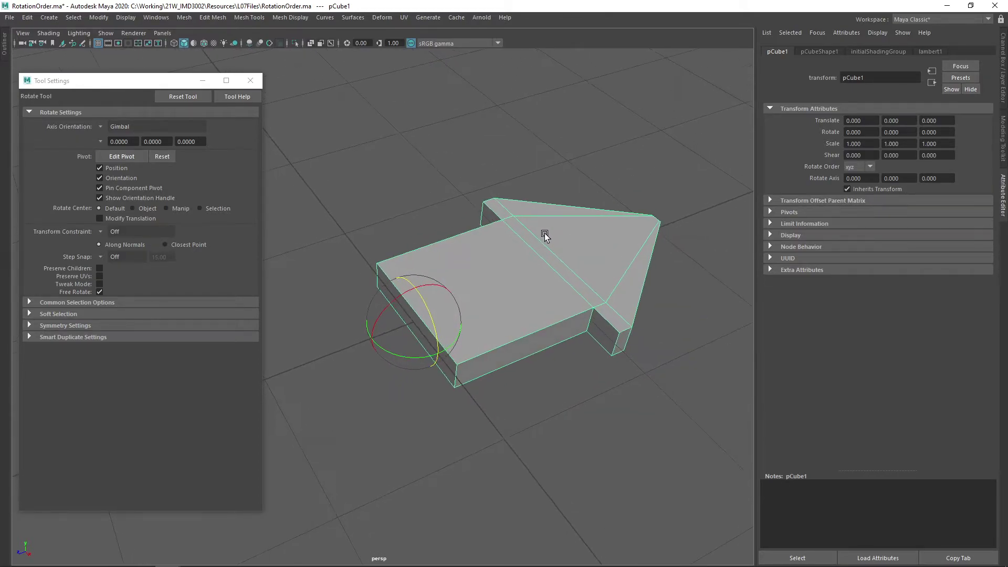
pyautogui.keyDown('alt'); pyautogui.moveTo(544, 233); pyautogui.dragTo(574, 231, button='middle'); pyautogui.keyUp('alt')
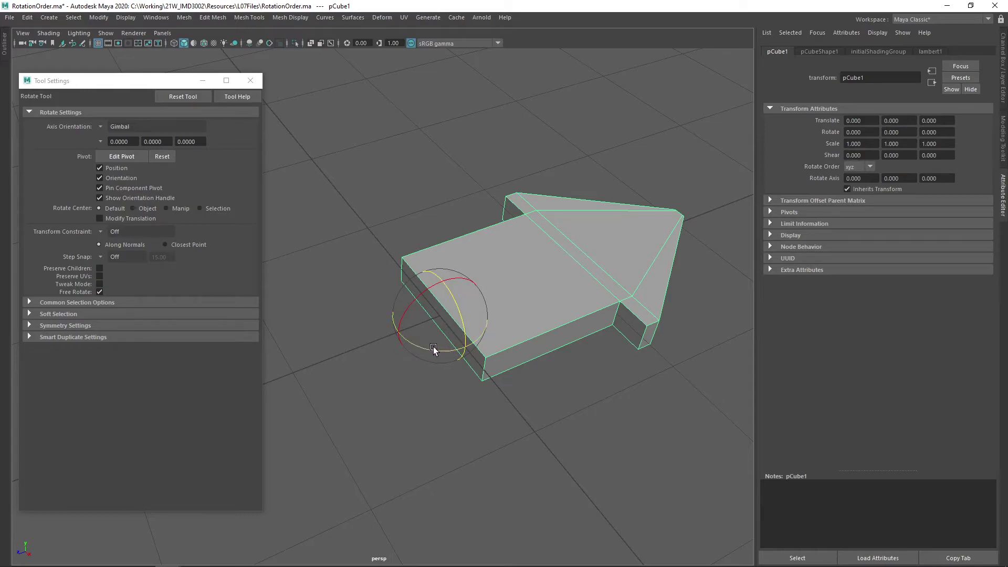
pyautogui.moveTo(416, 349); pyautogui.dragTo(547, 383)
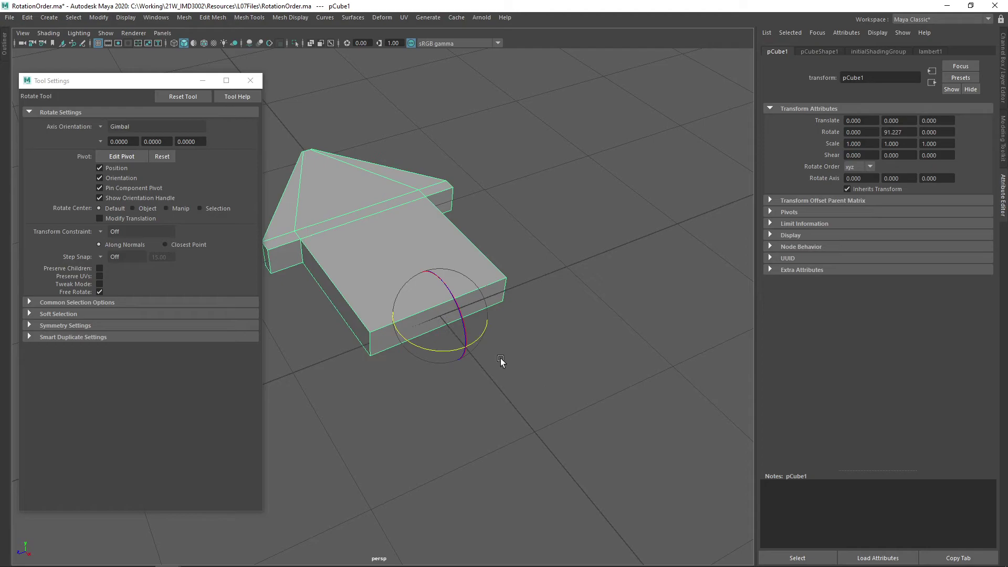
pyautogui.moveTo(462, 332); pyautogui.dragTo(397, 401)
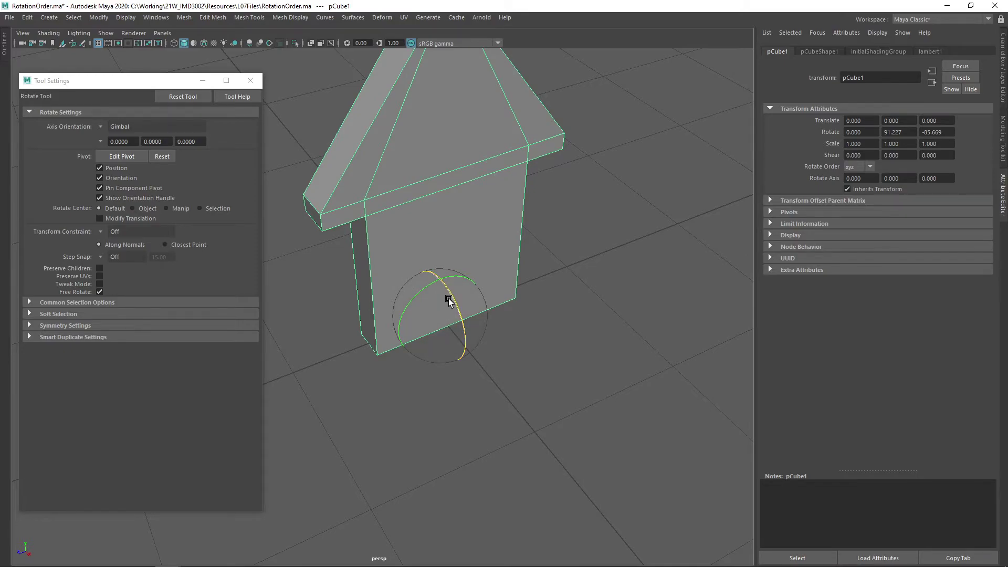
pyautogui.moveTo(449, 298); pyautogui.dragTo(563, 275)
pyautogui.moveTo(455, 300); pyautogui.dragTo(560, 285)
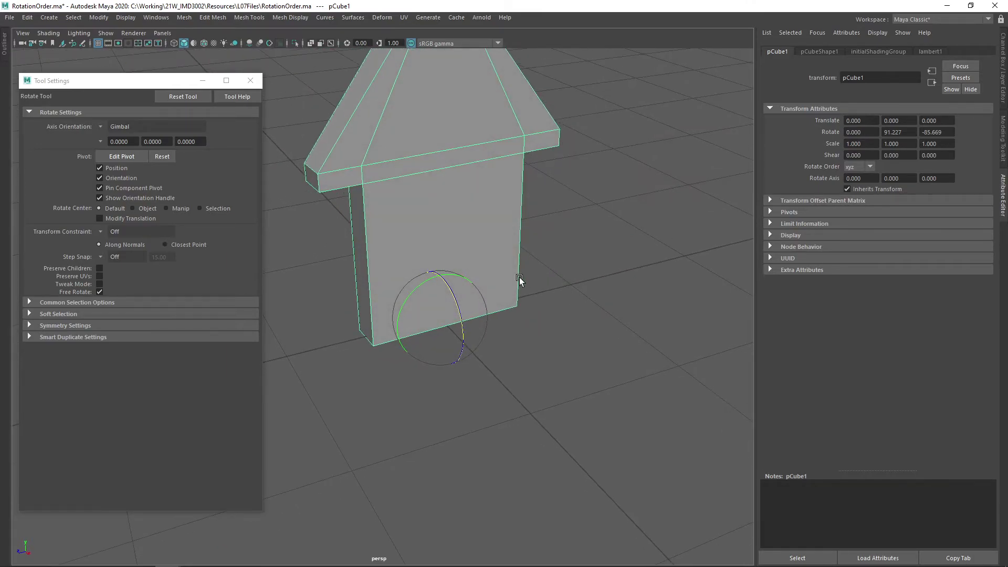
pyautogui.hotkey('ctrl', 'z')
pyautogui.hotkey('ctrl', 'z')
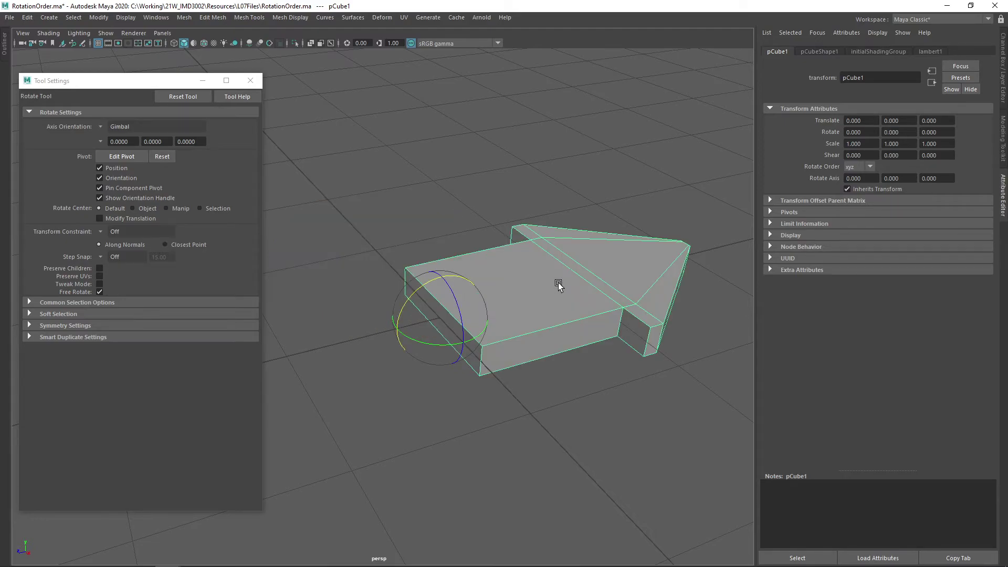
pyautogui.hotkey('ctrl', 'z')
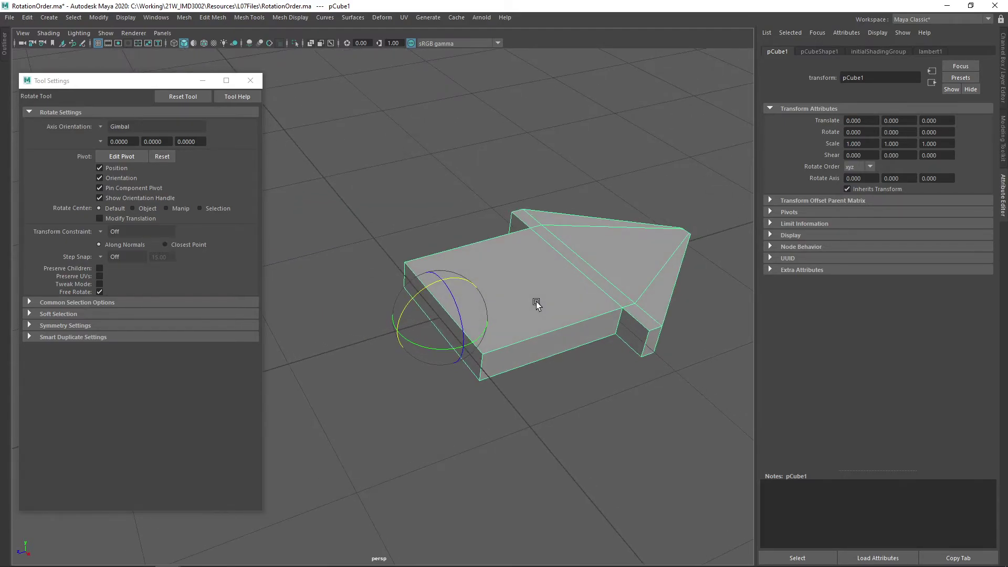
pyautogui.keyDown('alt'); pyautogui.moveTo(552, 313); pyautogui.dragTo(540, 316); pyautogui.keyUp('alt')
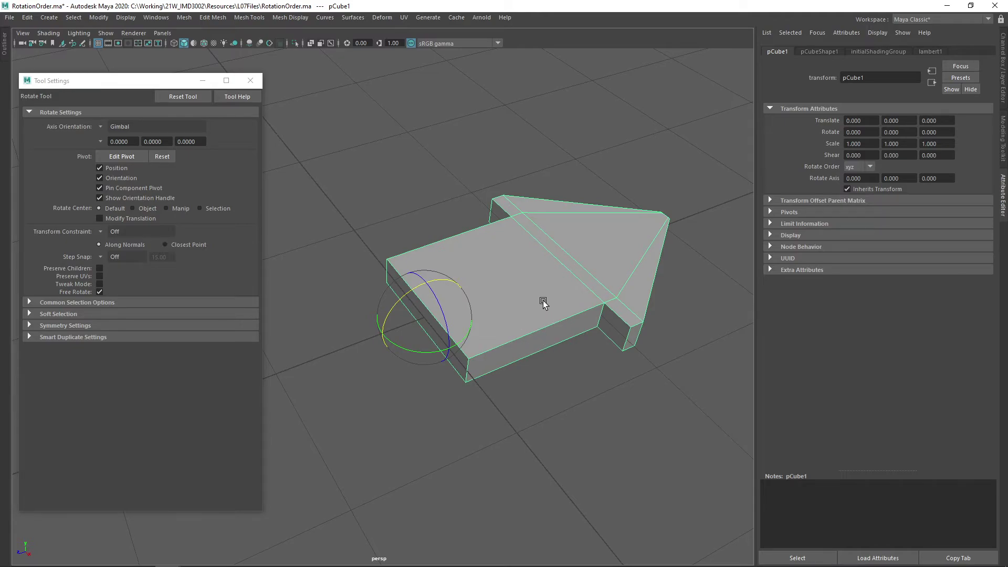
pyautogui.keyDown('alt'); pyautogui.moveTo(543, 299); pyautogui.dragTo(537, 293); pyautogui.keyUp('alt')
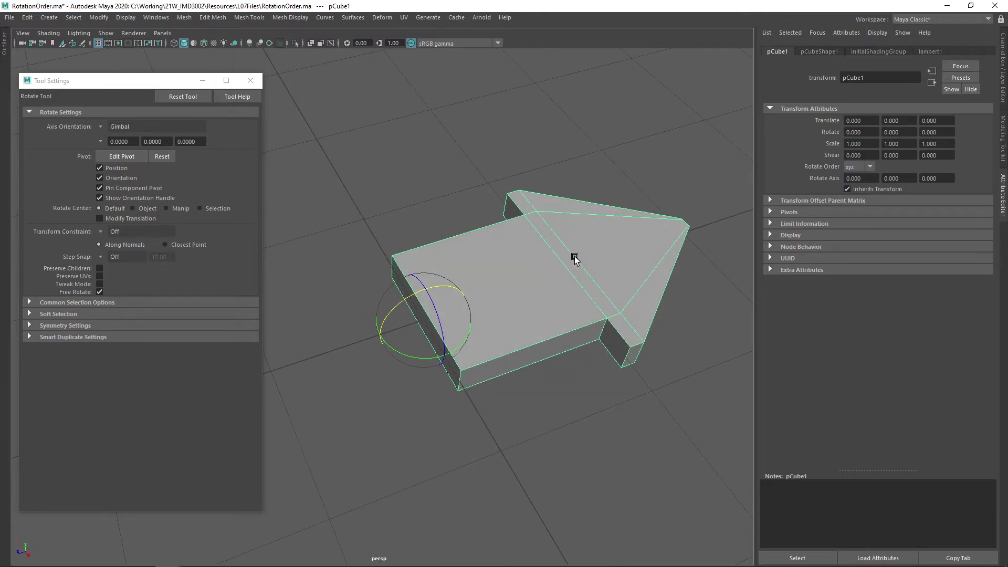
pyautogui.keyDown('alt'); pyautogui.moveTo(576, 254); pyautogui.dragTo(544, 253); pyautogui.keyUp('alt')
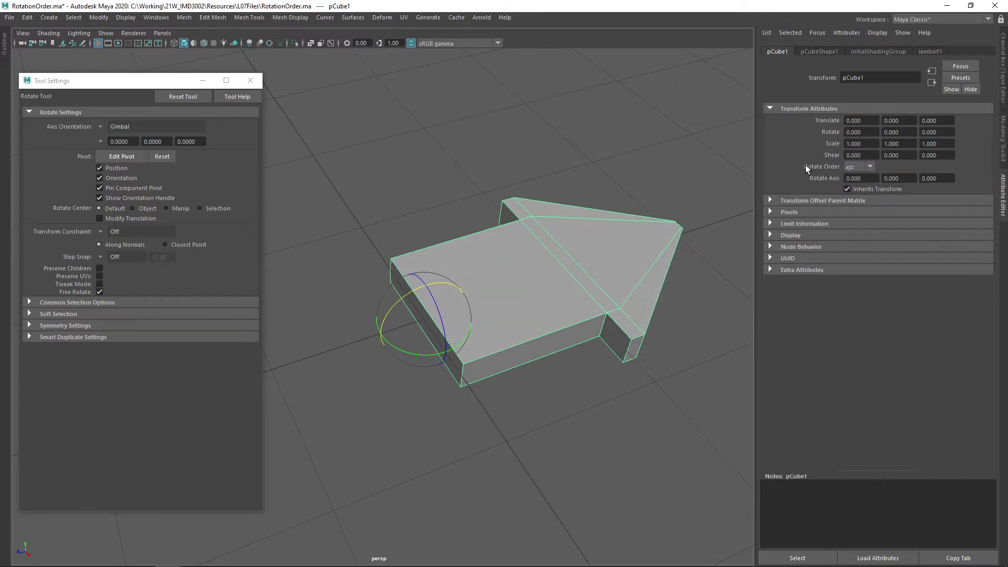
pyautogui.keyDown('alt'); pyautogui.moveTo(551, 210); pyautogui.dragTo(522, 221); pyautogui.keyUp('alt')
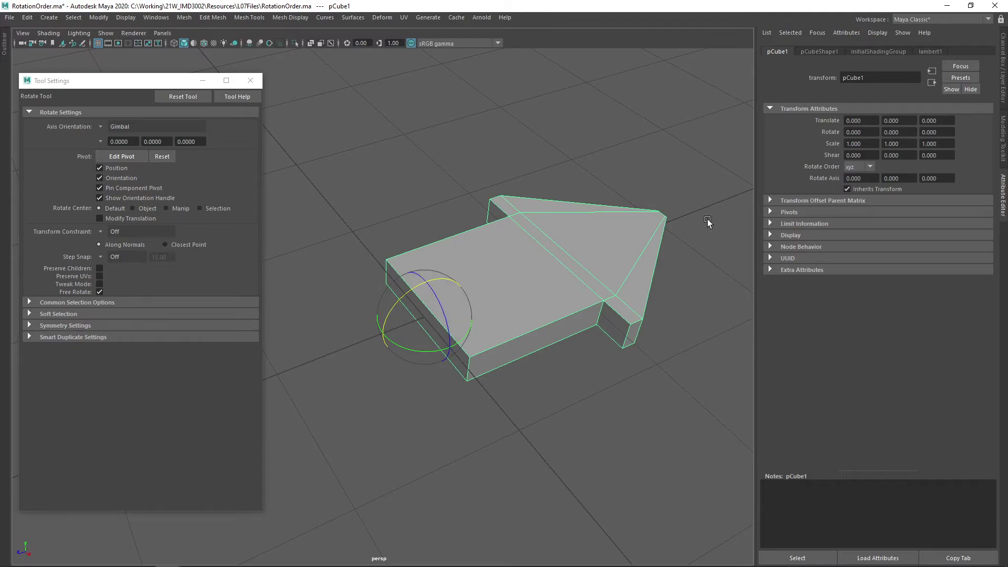
pyautogui.moveTo(432, 288); pyautogui.dragTo(355, 351)
pyautogui.moveTo(418, 347); pyautogui.dragTo(468, 331)
pyautogui.hotkey('ctrl', 'z')
pyautogui.hotkey('ctrl', 'z')
pyautogui.hotkey('ctrl', 'z')
pyautogui.hotkey('ctrl', 'z')
pyautogui.keyDown('alt'); pyautogui.moveTo(516, 298); pyautogui.dragTo(512, 300); pyautogui.keyUp('alt')
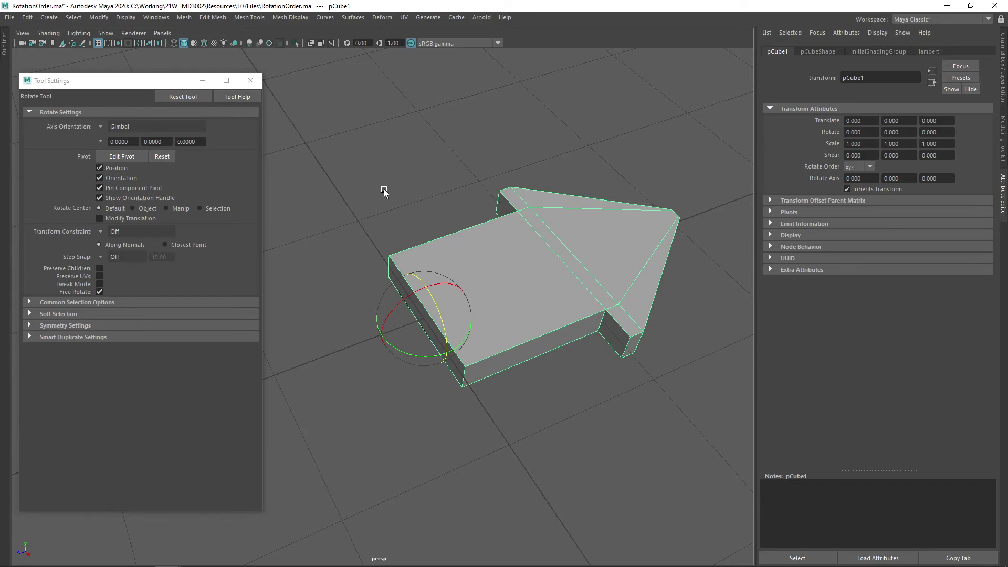
pyautogui.keyDown('alt'); pyautogui.moveTo(597, 308); pyautogui.dragTo(441, 278); pyautogui.keyUp('alt')
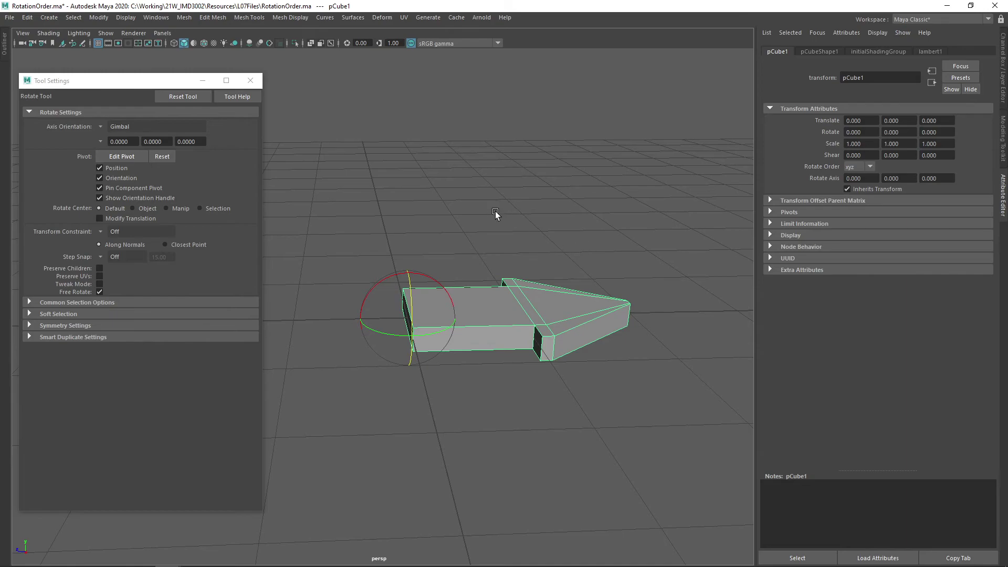
pyautogui.keyDown('alt'); pyautogui.moveTo(493, 218); pyautogui.dragTo(517, 226); pyautogui.keyUp('alt')
pyautogui.keyDown('alt'); pyautogui.moveTo(522, 177); pyautogui.dragTo(508, 204); pyautogui.keyUp('alt')
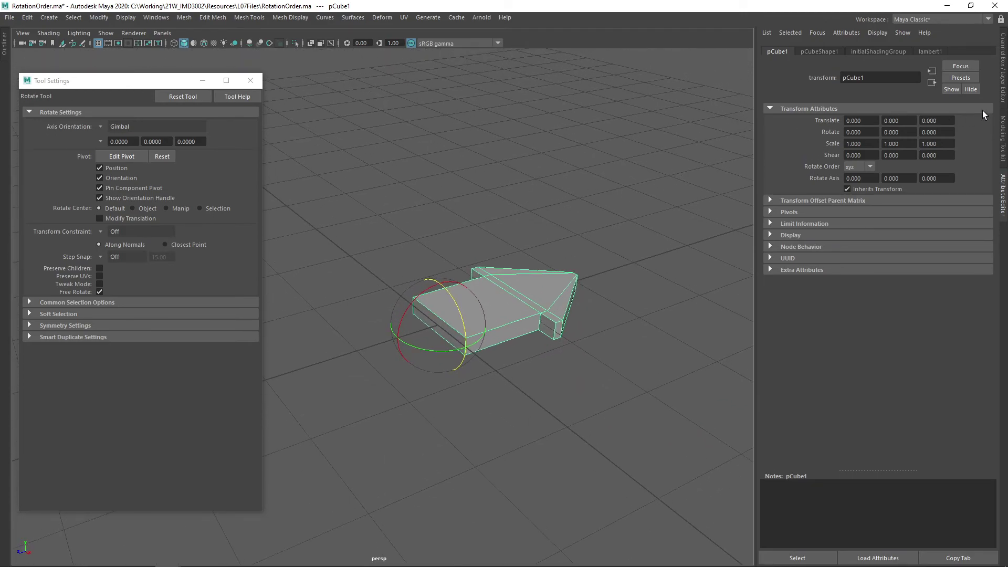
# Show pCube1's values in the Channel Box and orbit the view around the arrow
pyautogui.click(1003, 82)
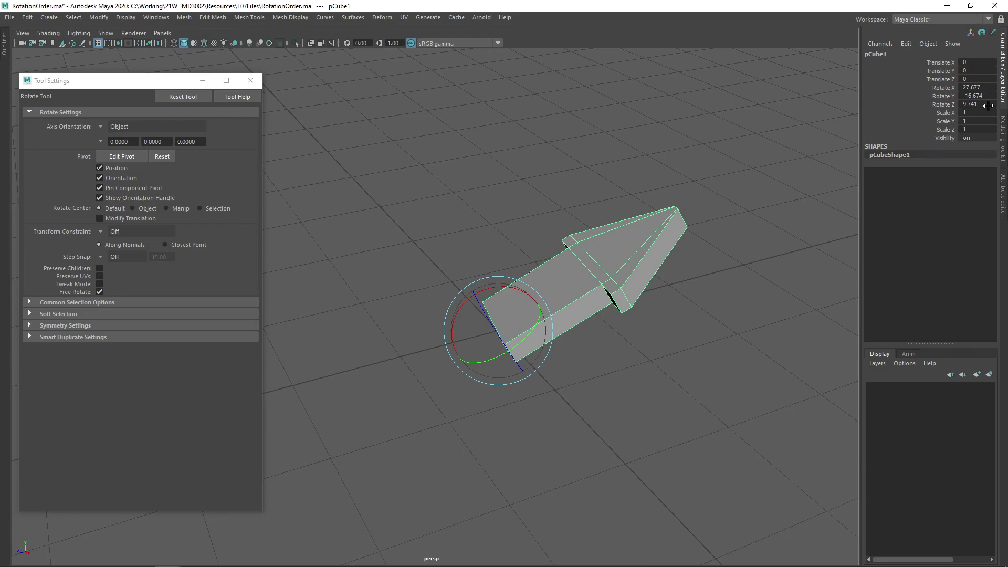
pyautogui.keyDown('alt'); pyautogui.moveTo(708, 106); pyautogui.dragTo(518, 189); pyautogui.keyUp('alt')
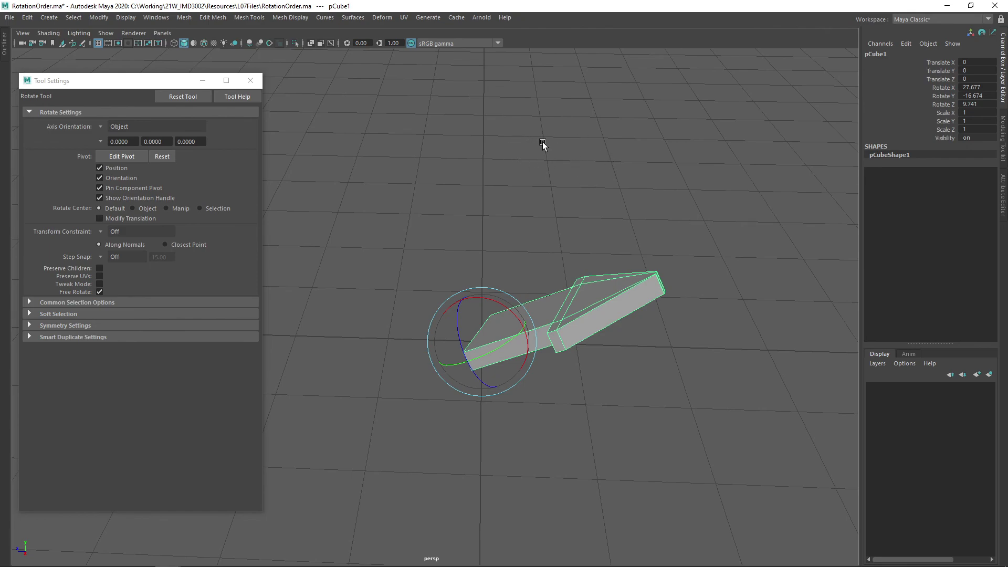
pyautogui.keyDown('alt'); pyautogui.moveTo(543, 142); pyautogui.dragTo(549, 147); pyautogui.keyUp('alt')
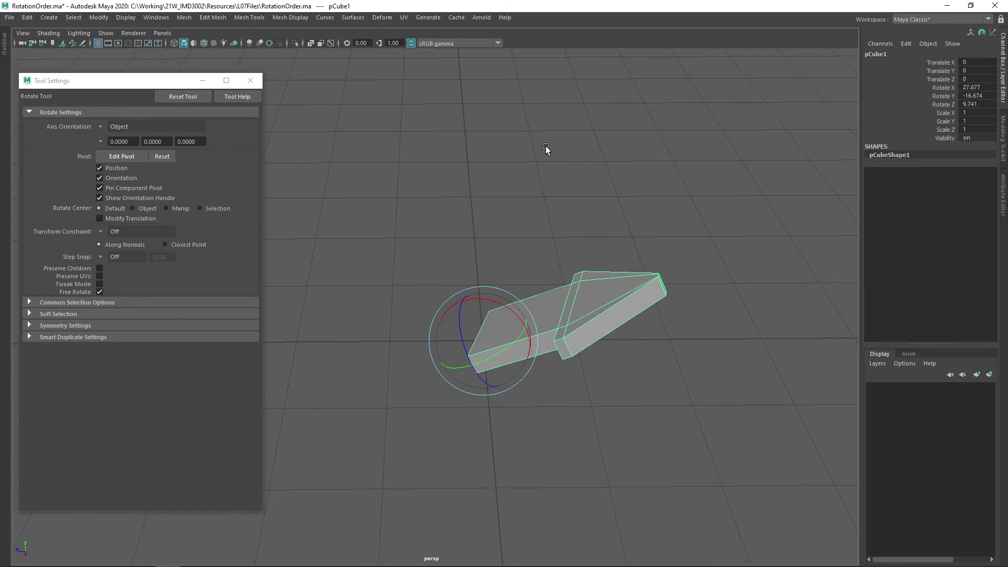